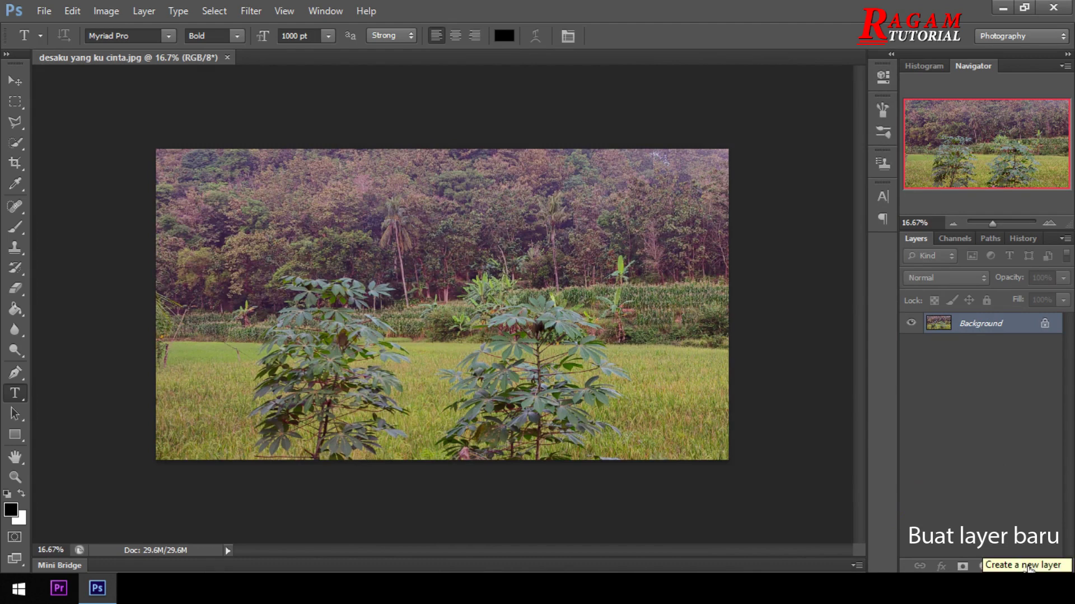
Add a new layer above the Background and fill it with white at 100% opacity
{"action": "left_click", "coordinate": [1028, 566]}
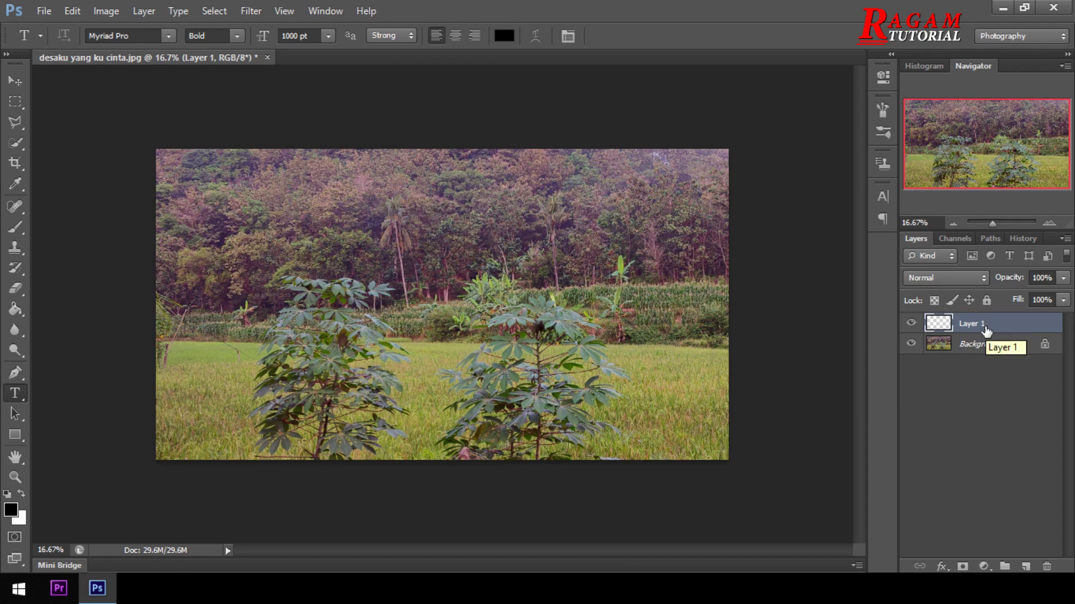
{"action": "left_click", "coordinate": [73, 12]}
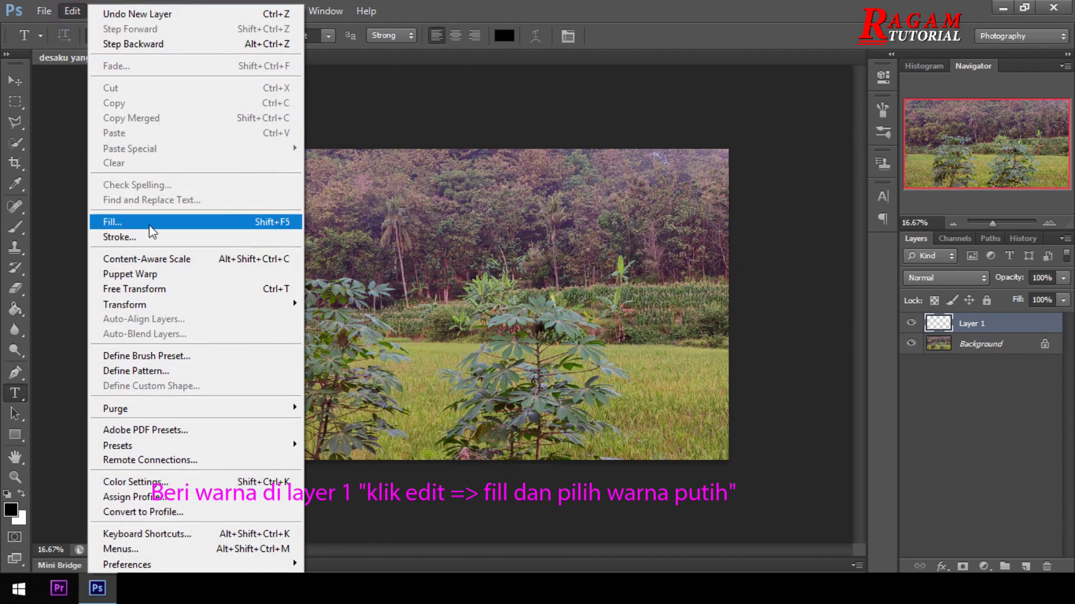
{"action": "left_click", "coordinate": [168, 223]}
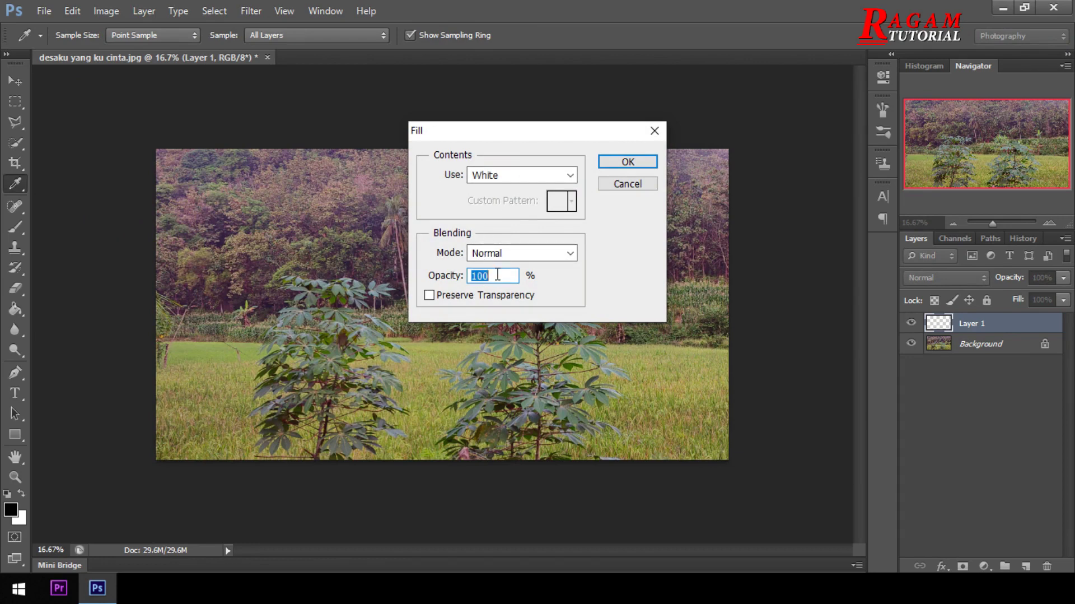
{"action": "left_click", "coordinate": [648, 164]}
Add the horizontal text "DESAKU" in a text box spanning the full canvas width across the middle of the white layer
{"action": "key", "text": "t"}
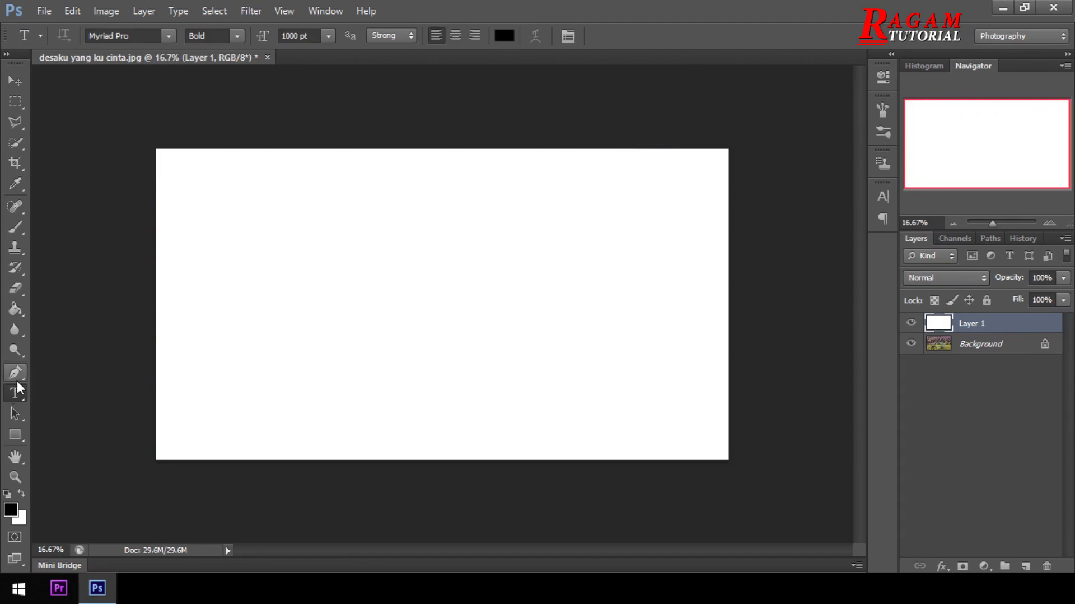
{"action": "left_click", "coordinate": [14, 394]}
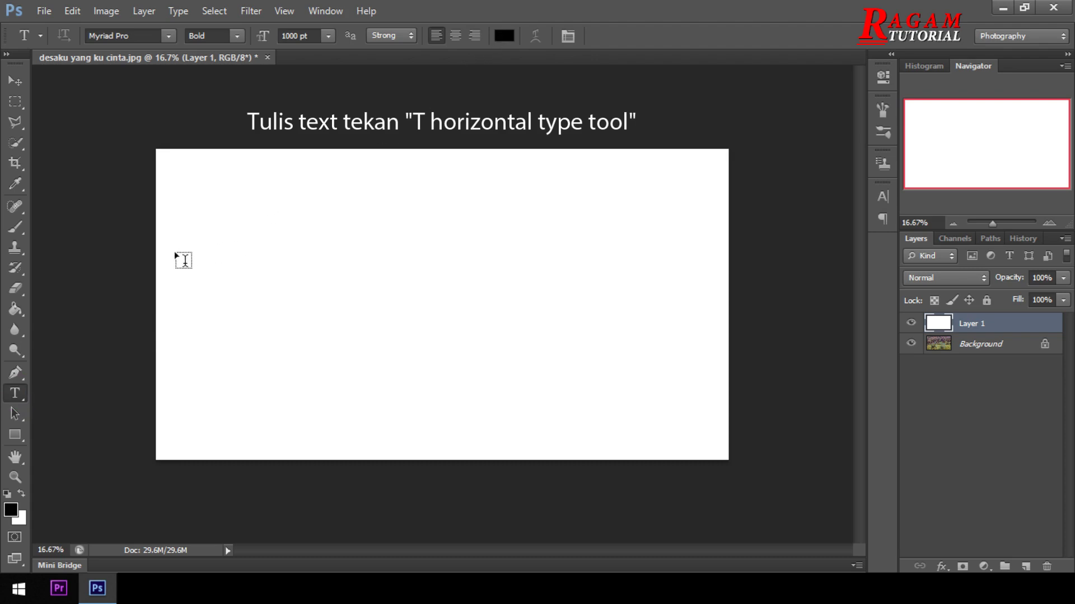
{"action": "left_click_drag", "start_coordinate": [156, 261], "coordinate": [725, 362]}
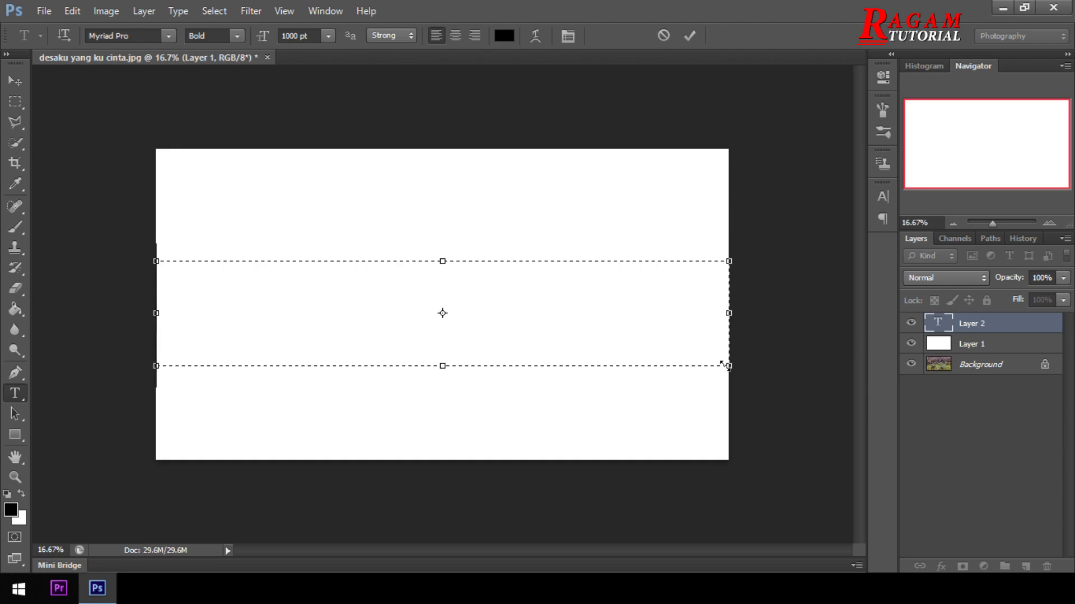
{"action": "type", "text": "DE"}
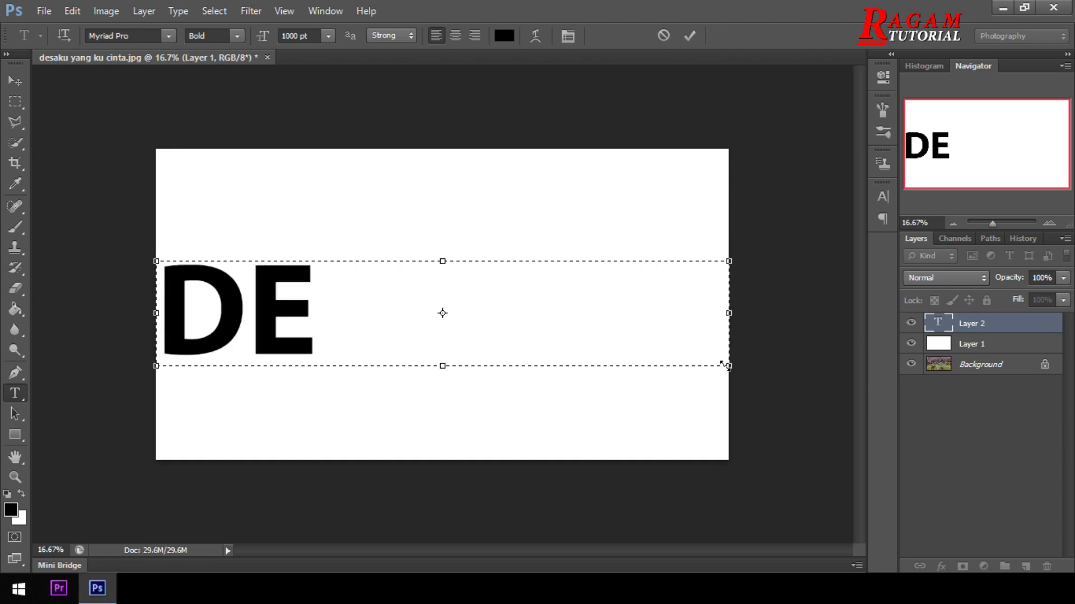
{"action": "type", "text": "SAKU"}
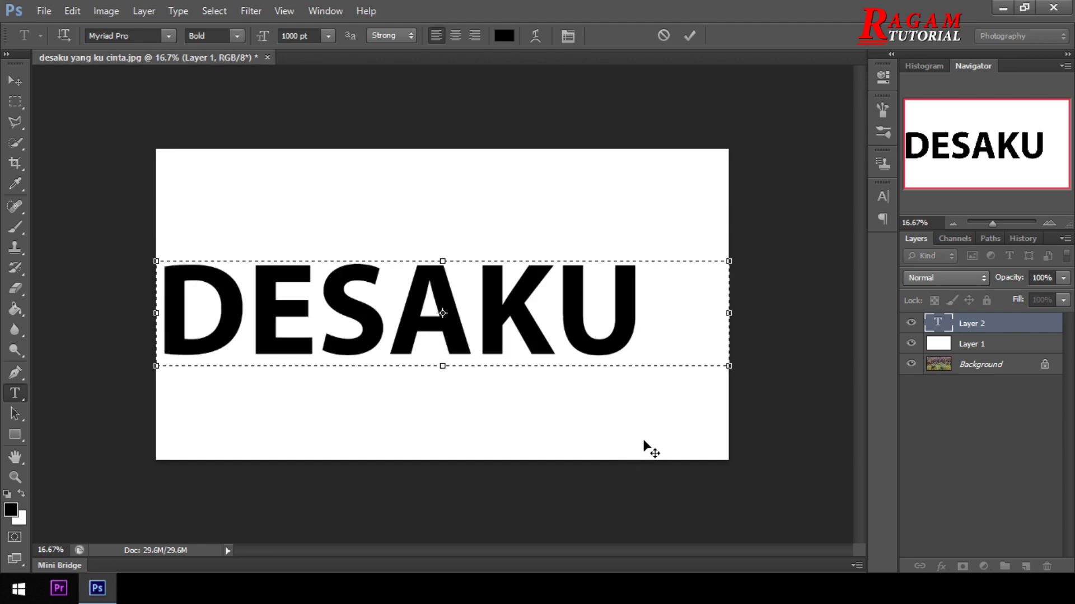
{"action": "left_click", "coordinate": [689, 37]}
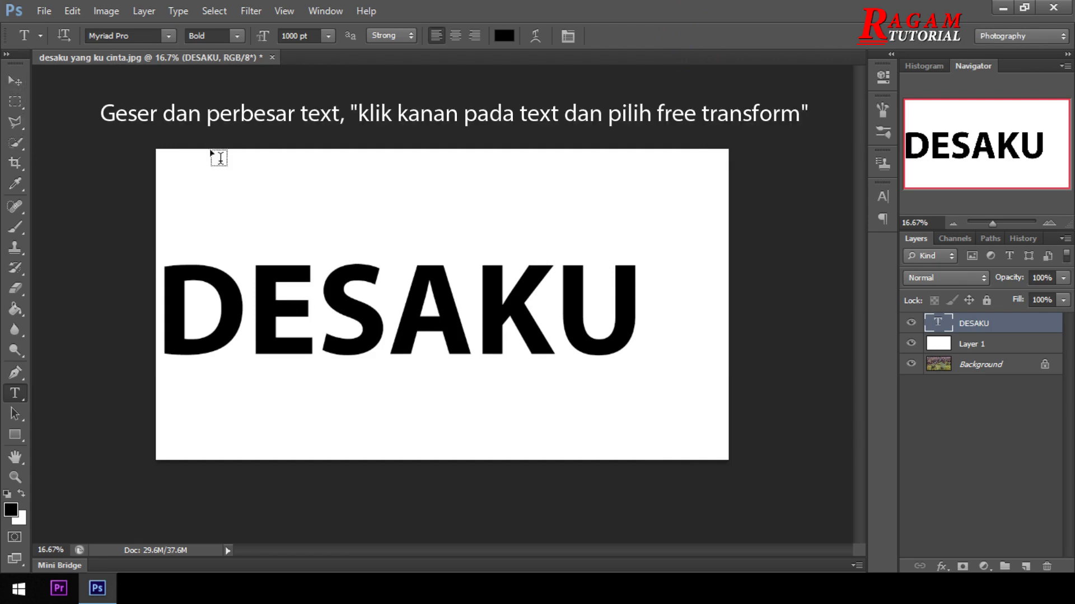
Free-transform the DESAKU text, stretching it vertically to about 308% so the letters nearly fill the canvas height
{"action": "left_click", "coordinate": [17, 120]}
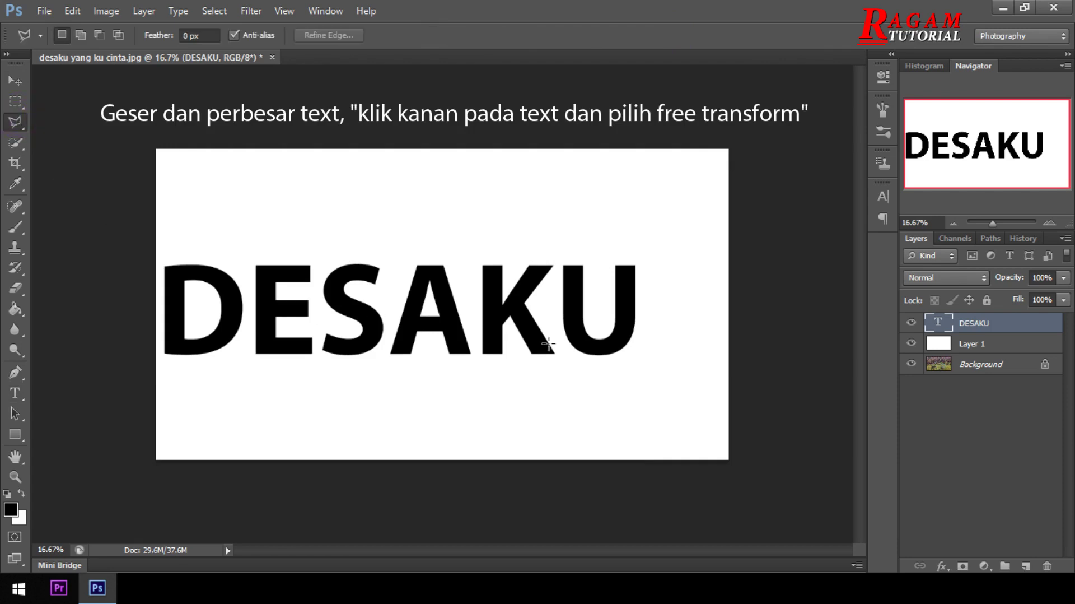
{"action": "right_click", "coordinate": [496, 287]}
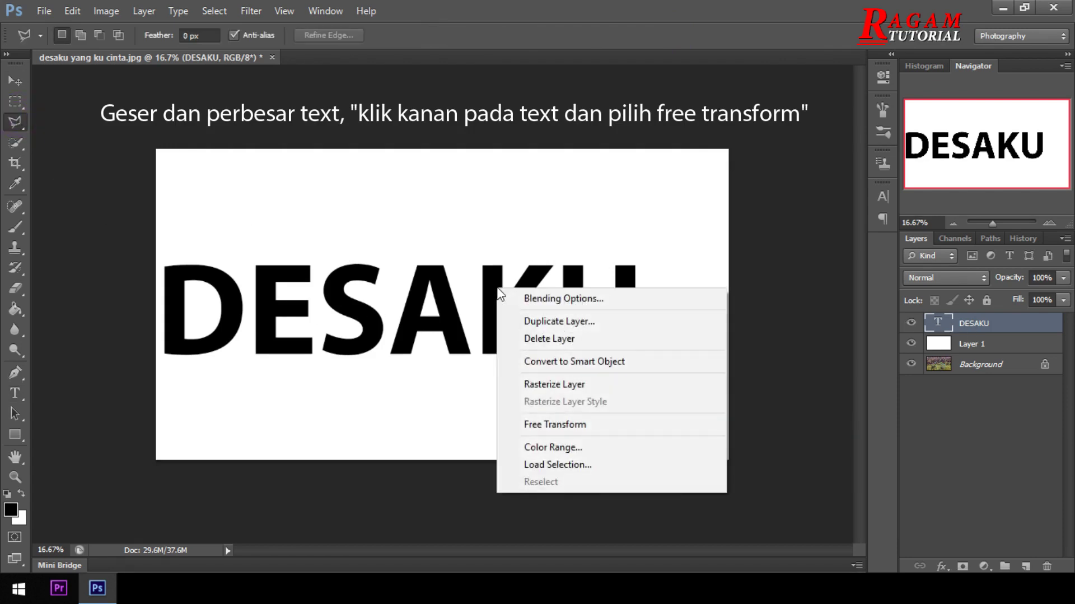
{"action": "left_click", "coordinate": [631, 437]}
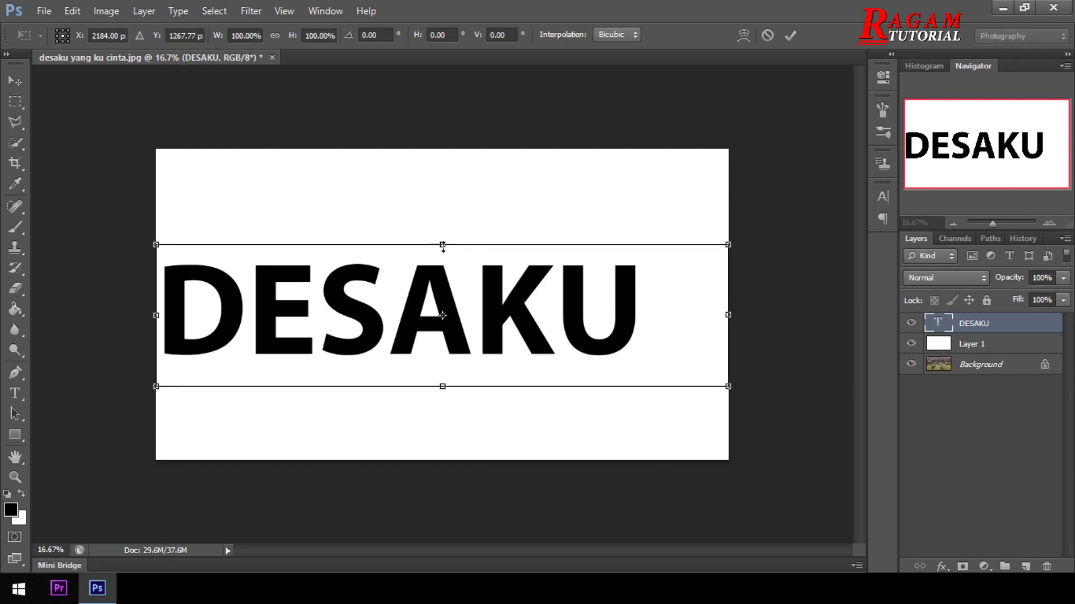
{"action": "left_click_drag", "start_coordinate": [442, 245], "coordinate": [442, 142]}
{"action": "left_click_drag", "start_coordinate": [443, 386], "coordinate": [442, 521]}
{"action": "left_click_drag", "start_coordinate": [443, 142], "coordinate": [449, 105]}
{"action": "left_click_drag", "start_coordinate": [442, 519], "coordinate": [447, 543]}
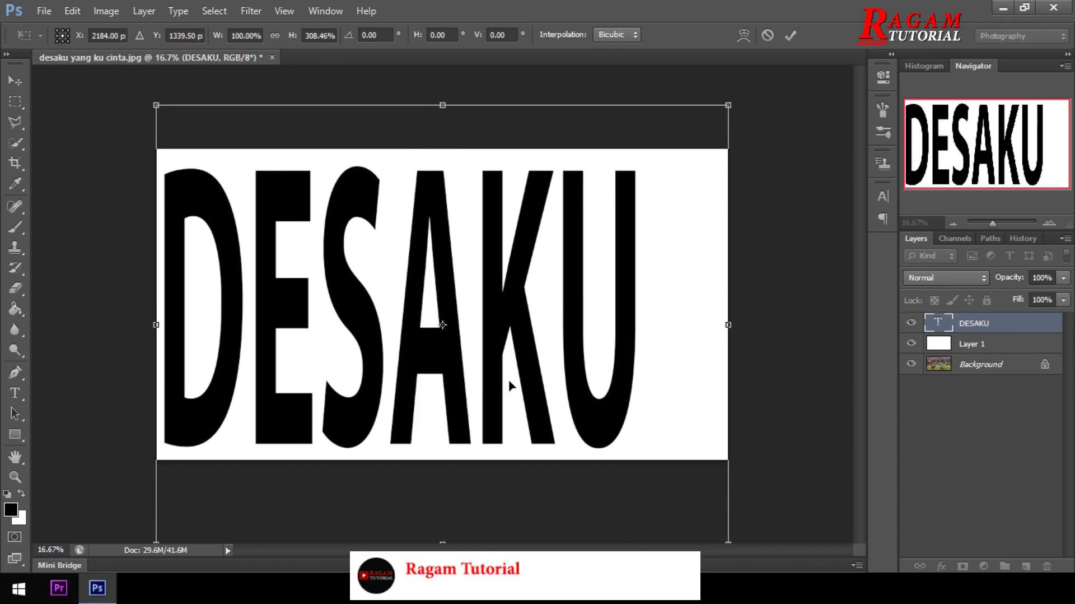
Widen the DESAKU text to about 113%, centre it on the canvas at about X 2541, Y 1327.5 px, and apply the transform
{"action": "left_click_drag", "start_coordinate": [732, 324], "coordinate": [797, 324]}
{"action": "left_click_drag", "start_coordinate": [660, 326], "coordinate": [668, 327]}
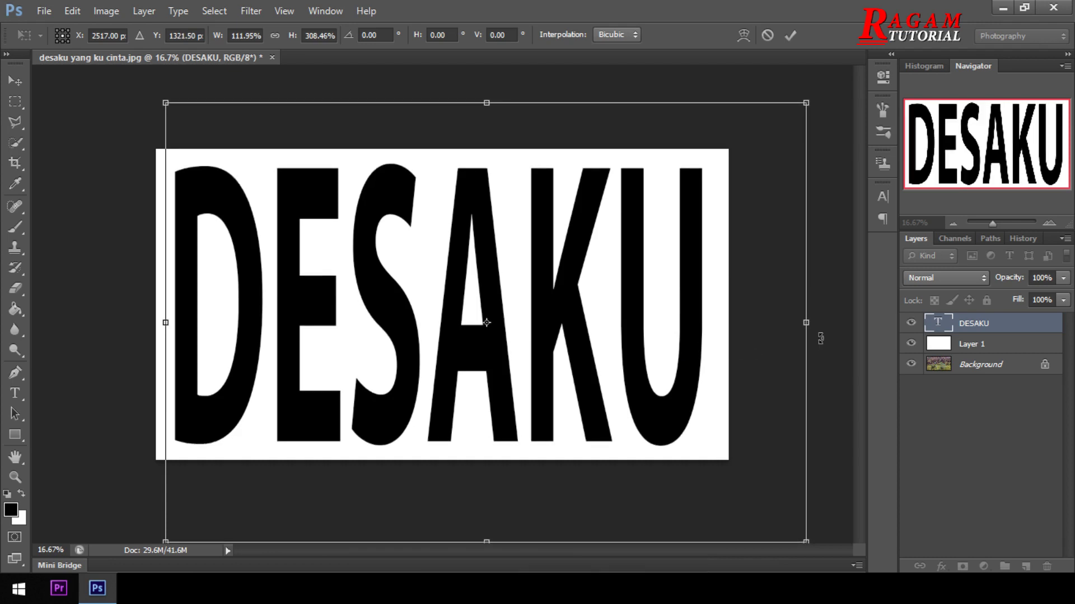
{"action": "left_click_drag", "start_coordinate": [806, 322], "coordinate": [804, 341]}
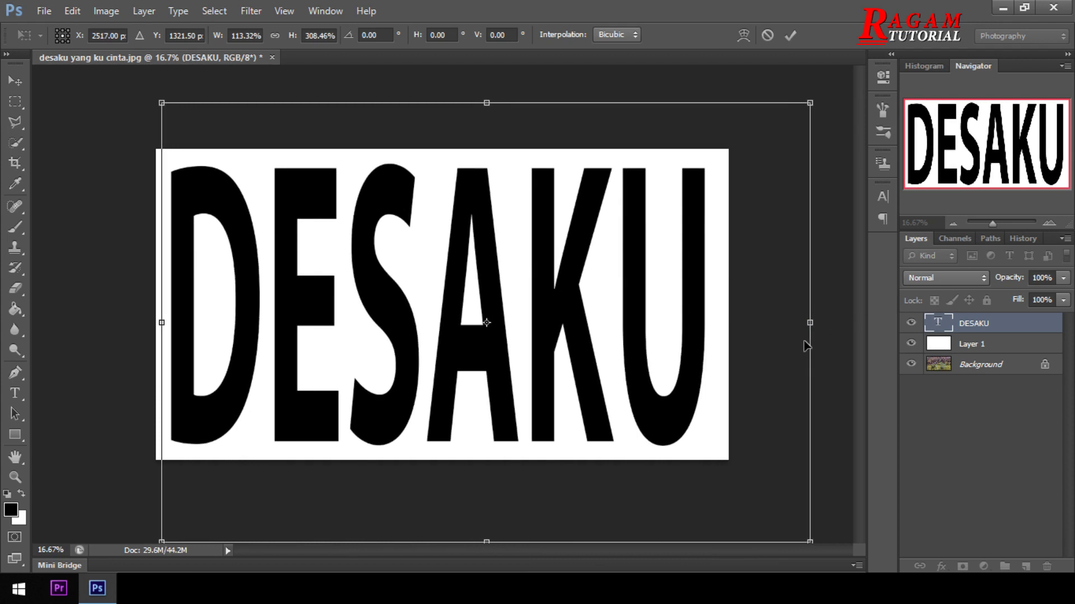
{"action": "key", "text": "shift+Right"}
{"action": "key", "text": "shift+Right"}
{"action": "key", "text": "shift+Right"}
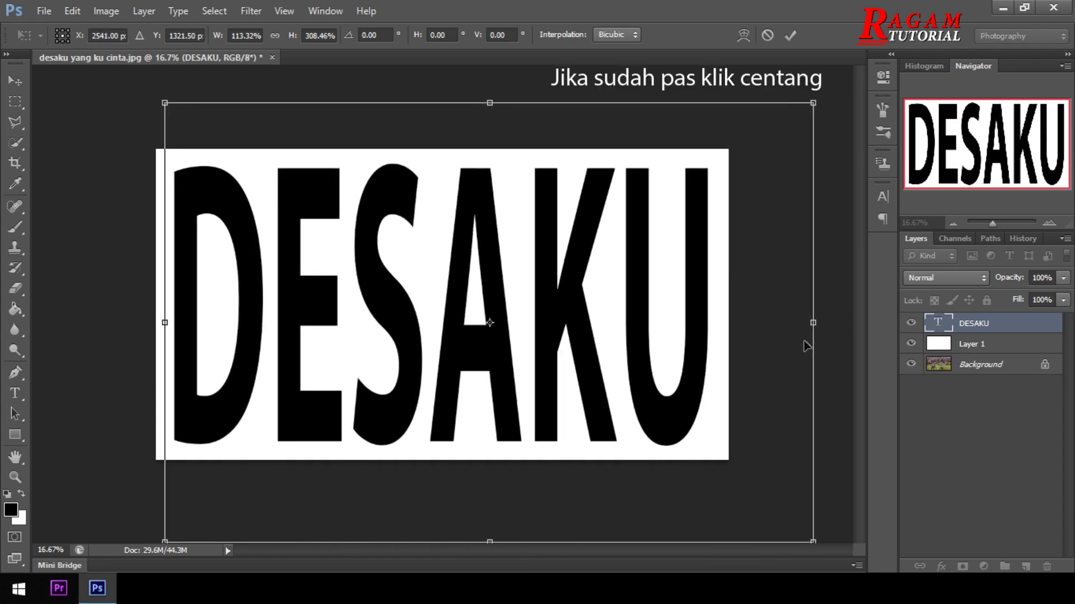
{"action": "key", "text": "Down"}
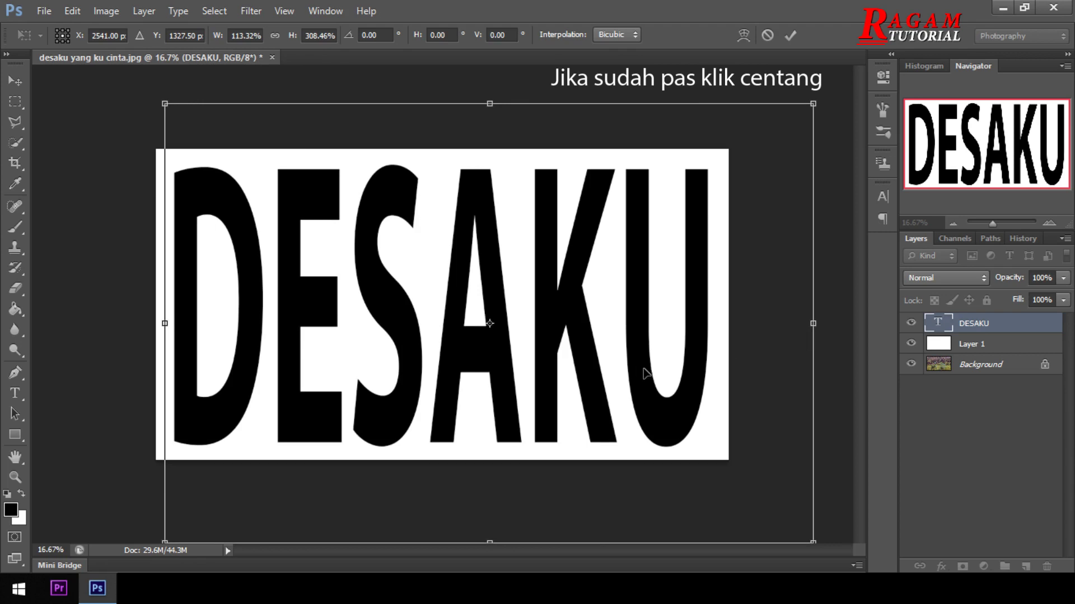
{"action": "left_click", "coordinate": [791, 35]}
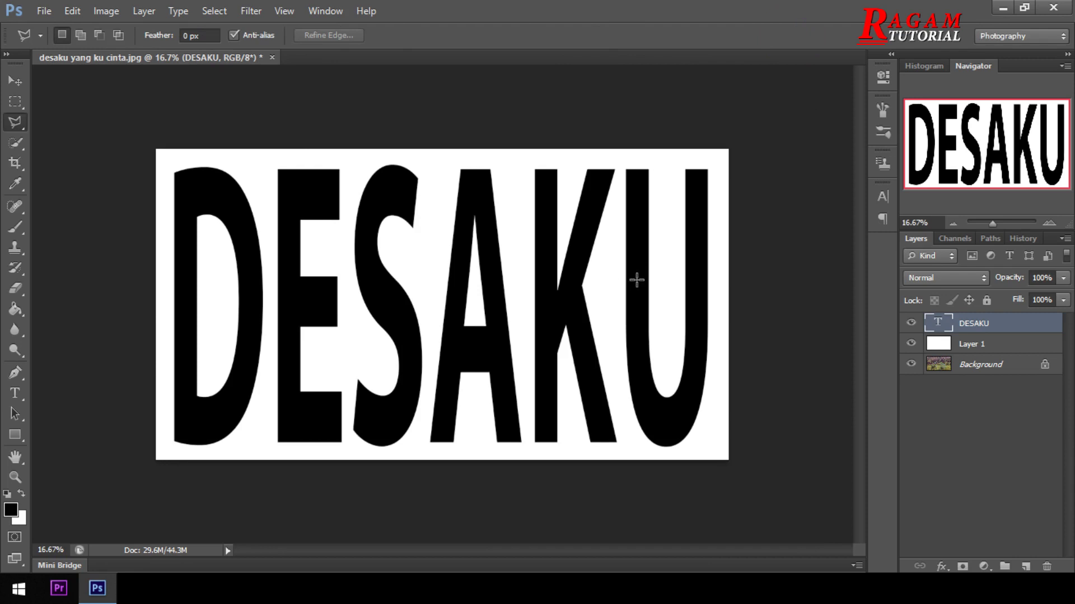
Load the pixels of the DESAKU text layer as a selection
{"action": "left_click", "coordinate": [939, 325]}
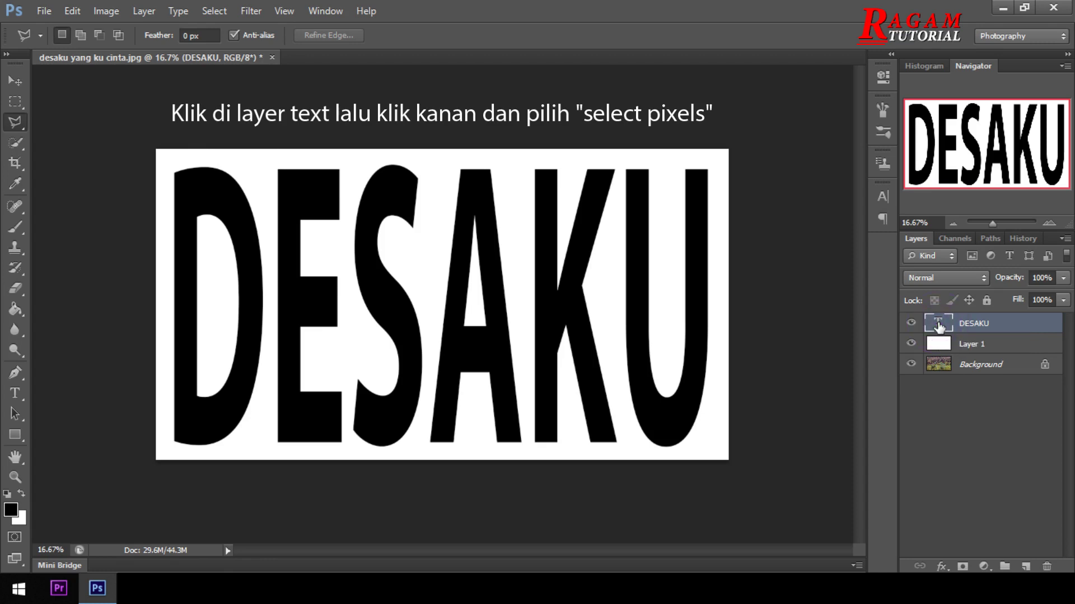
{"action": "right_click", "coordinate": [939, 325]}
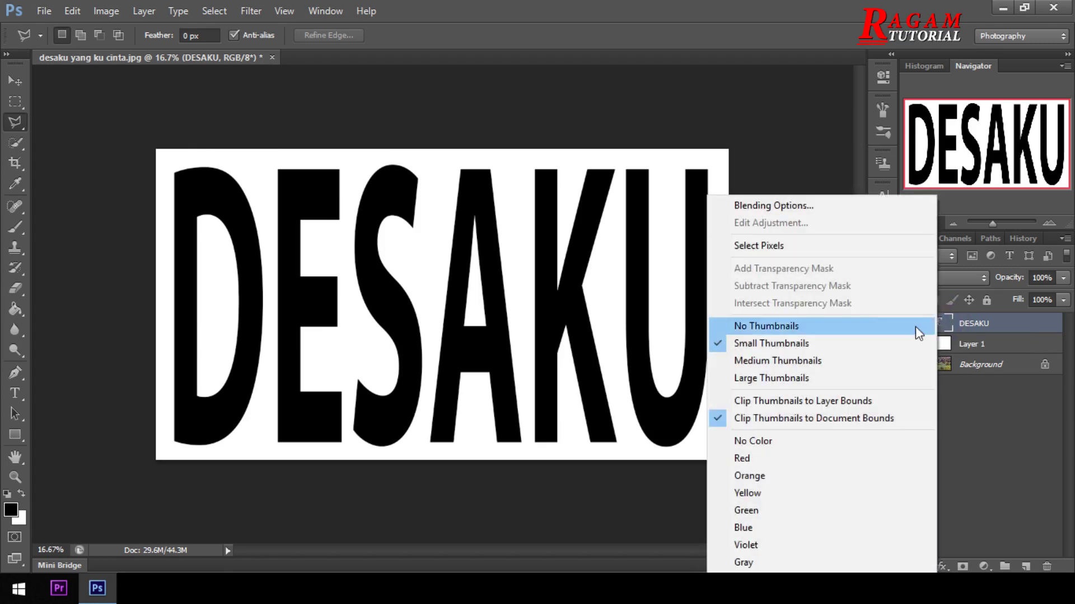
{"action": "left_click", "coordinate": [804, 255]}
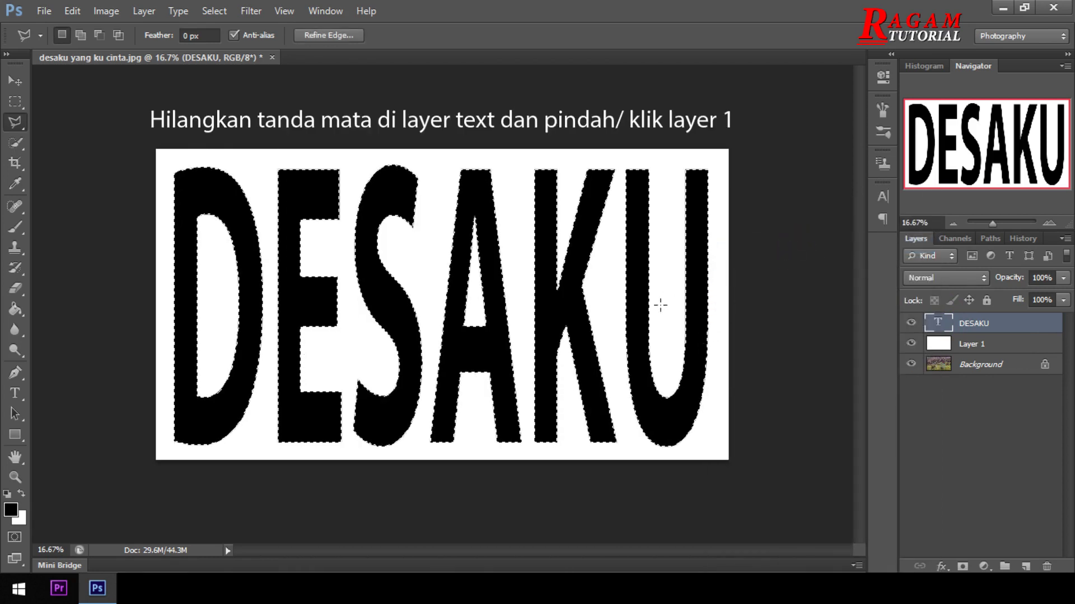
Hide the DESAKU text layer and delete the selected letter shapes from the white Layer 1
{"action": "left_click", "coordinate": [911, 323]}
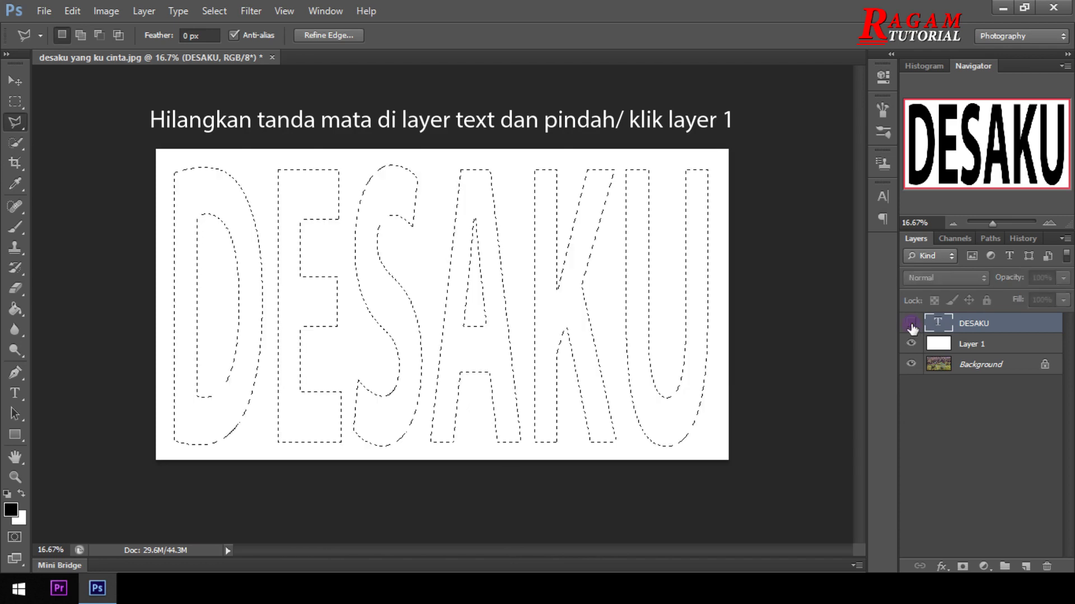
{"action": "left_click", "coordinate": [971, 350]}
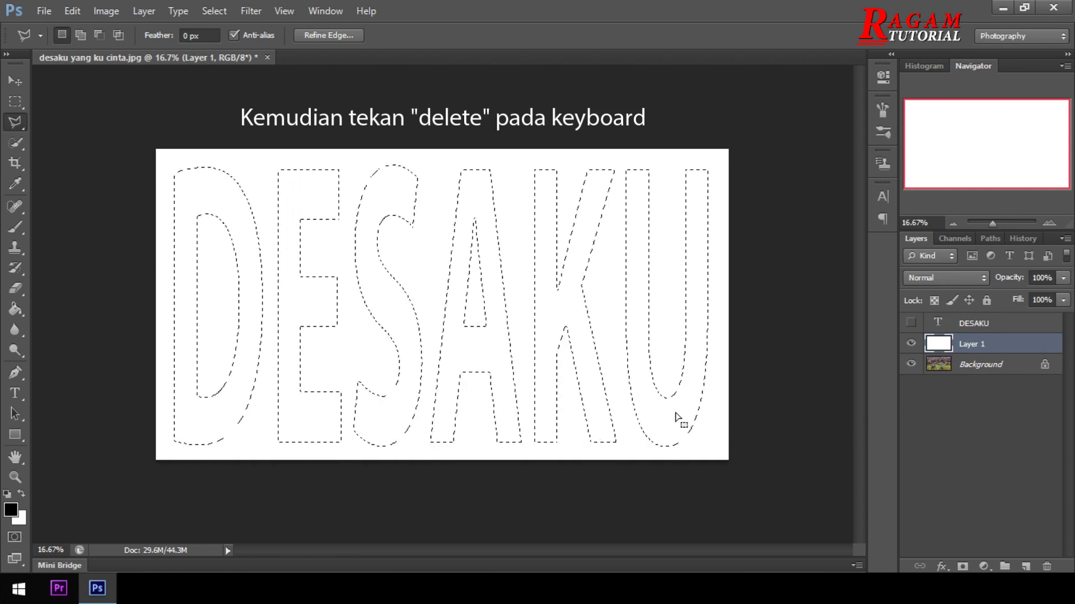
{"action": "key", "text": "Delete"}
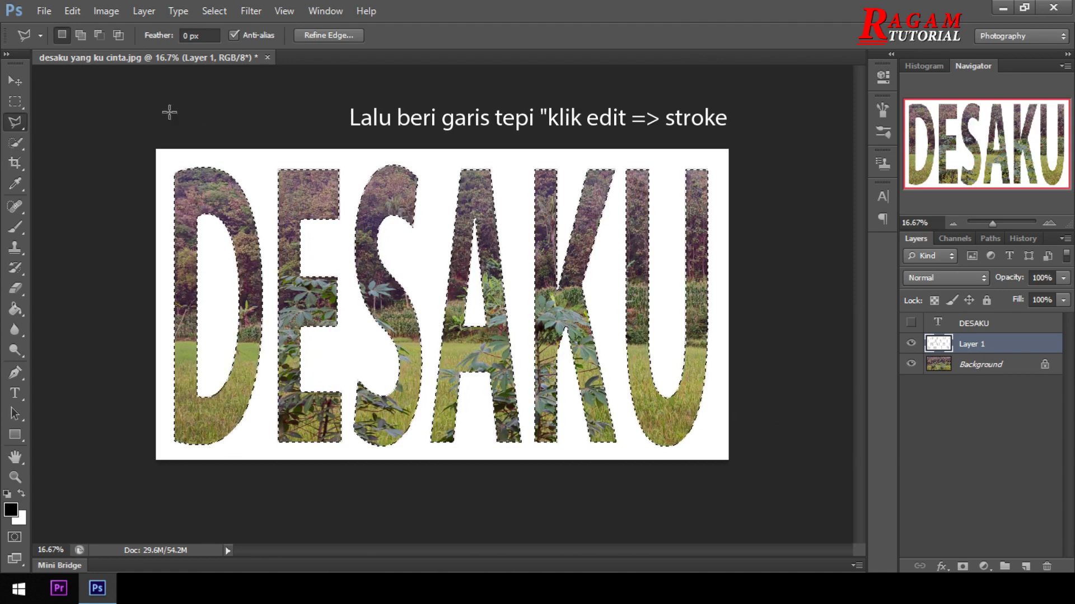
Stroke the letter selection on Layer 1 with a 20 px outside line in dark green 454c2c, and deselect
{"action": "left_click", "coordinate": [70, 11]}
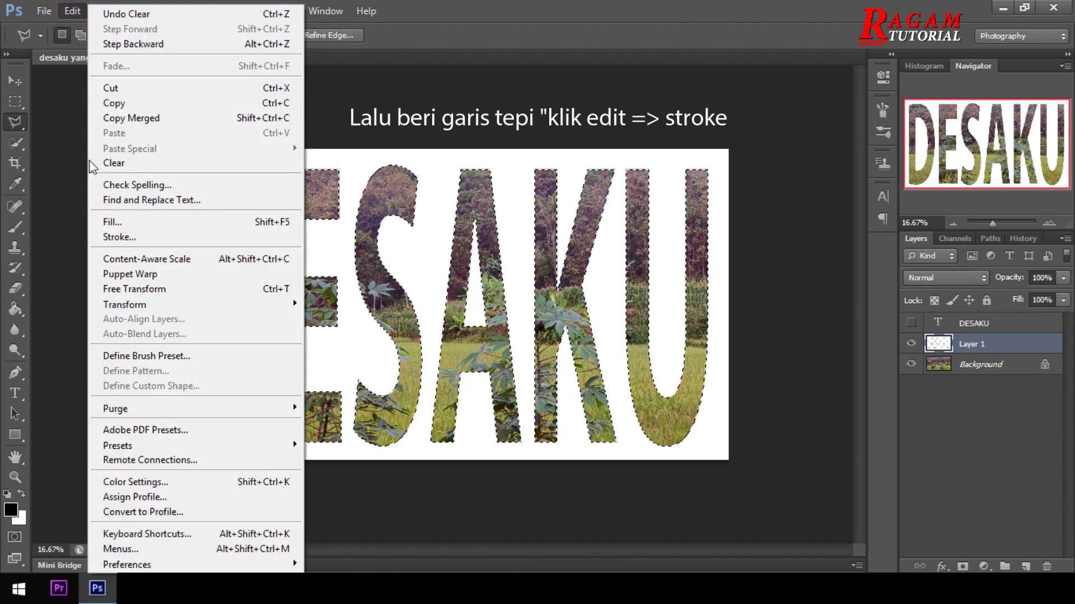
{"action": "left_click", "coordinate": [159, 237]}
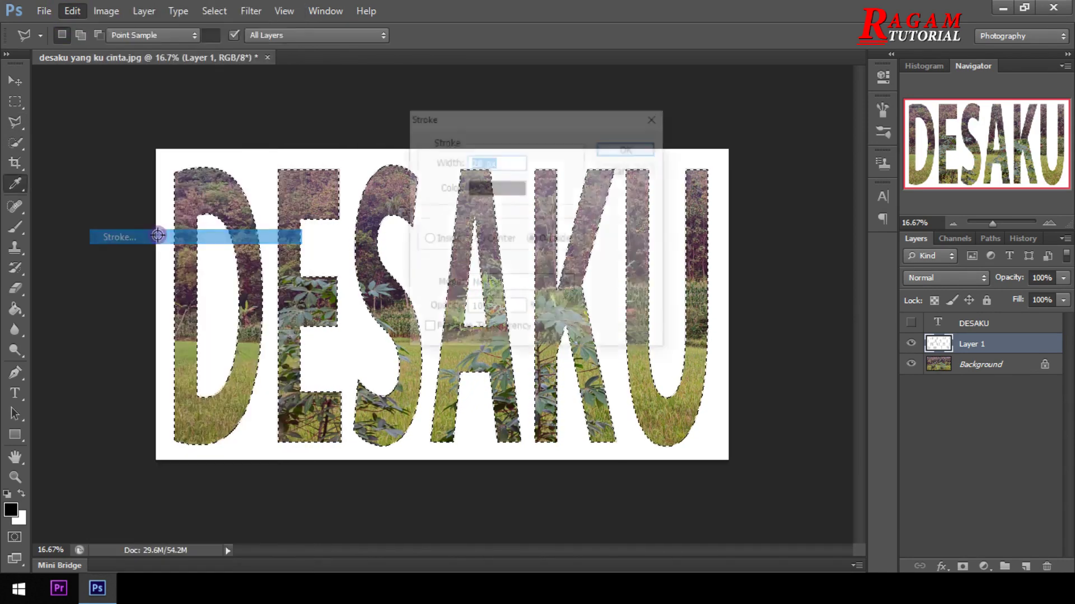
{"action": "left_click", "coordinate": [495, 194]}
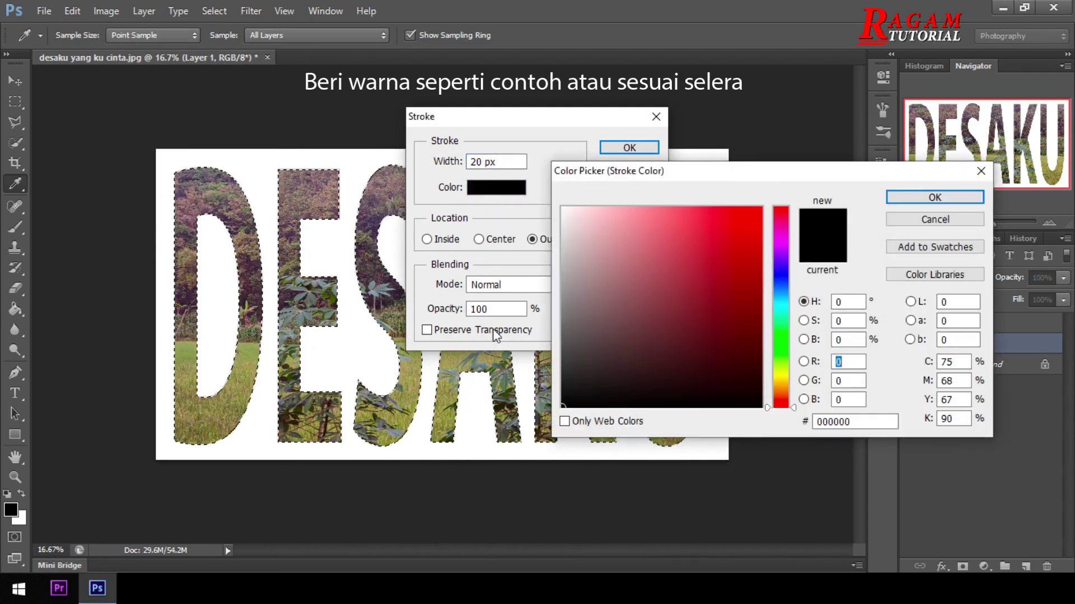
{"action": "left_click", "coordinate": [249, 351]}
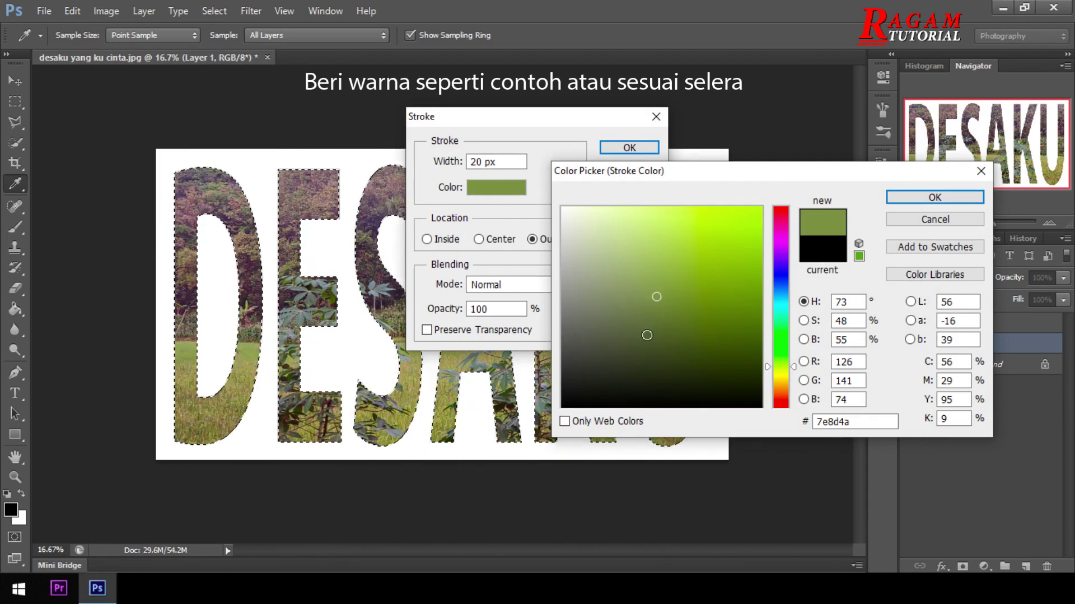
{"action": "left_click", "coordinate": [646, 341]}
{"action": "left_click_drag", "start_coordinate": [646, 344], "coordinate": [646, 347]}
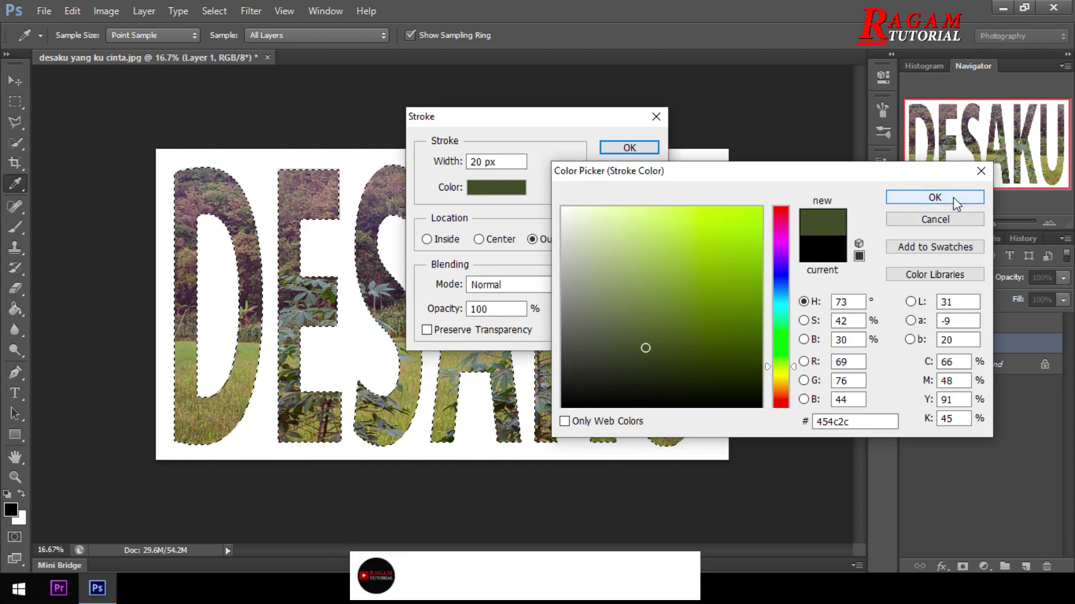
{"action": "left_click", "coordinate": [935, 197]}
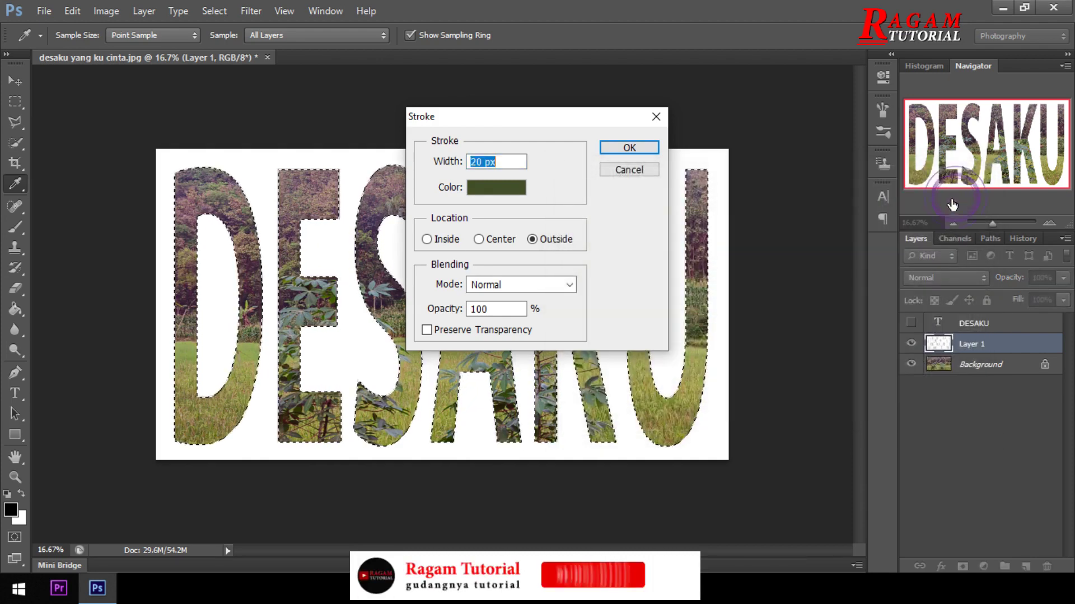
{"action": "left_click", "coordinate": [475, 162]}
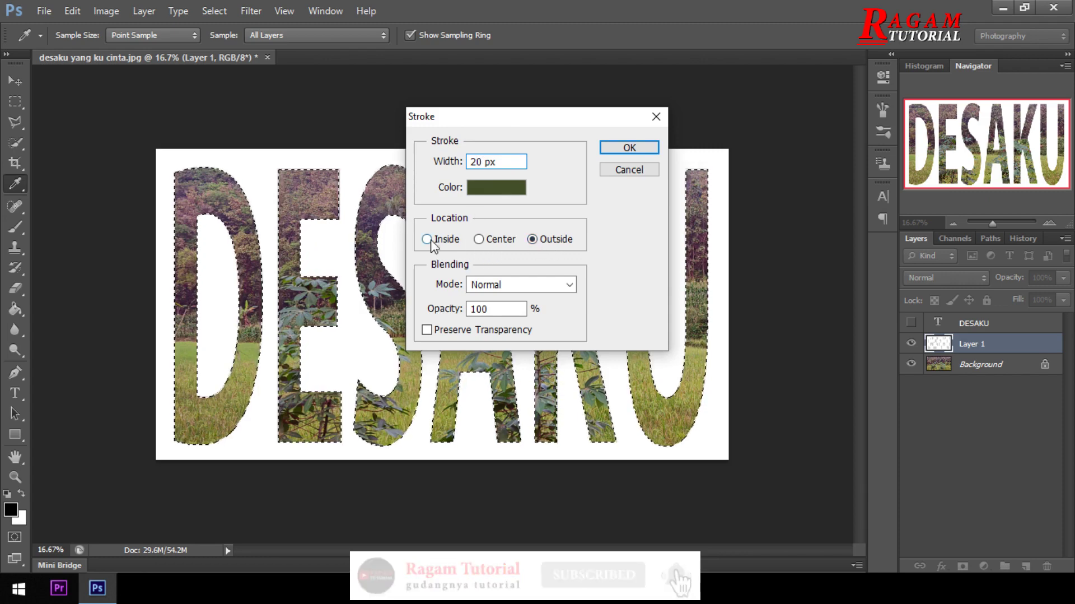
{"action": "left_click", "coordinate": [649, 150]}
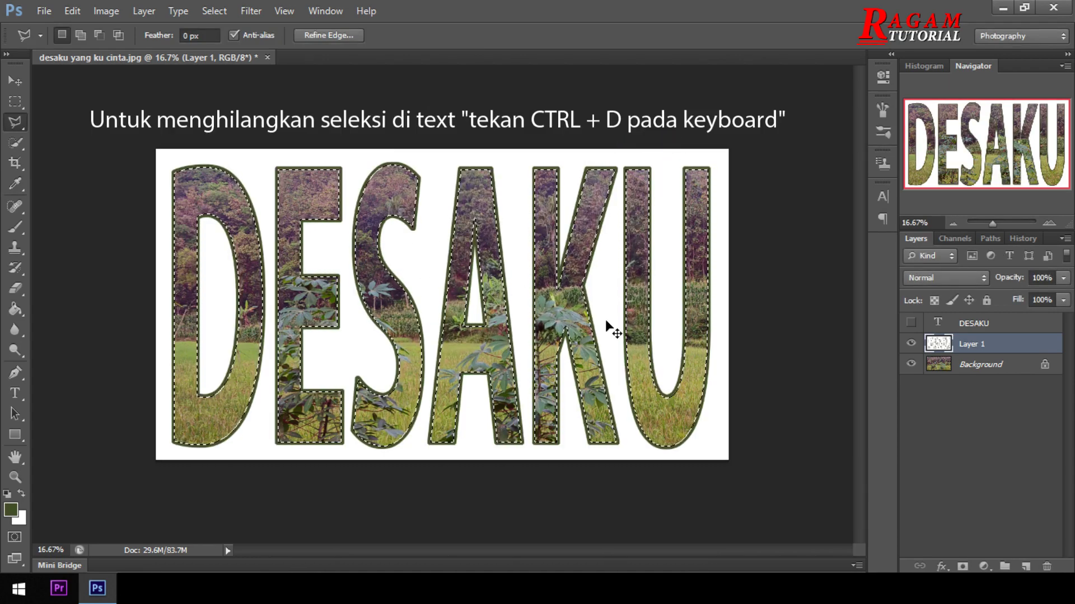
{"action": "key", "text": "ctrl+d"}
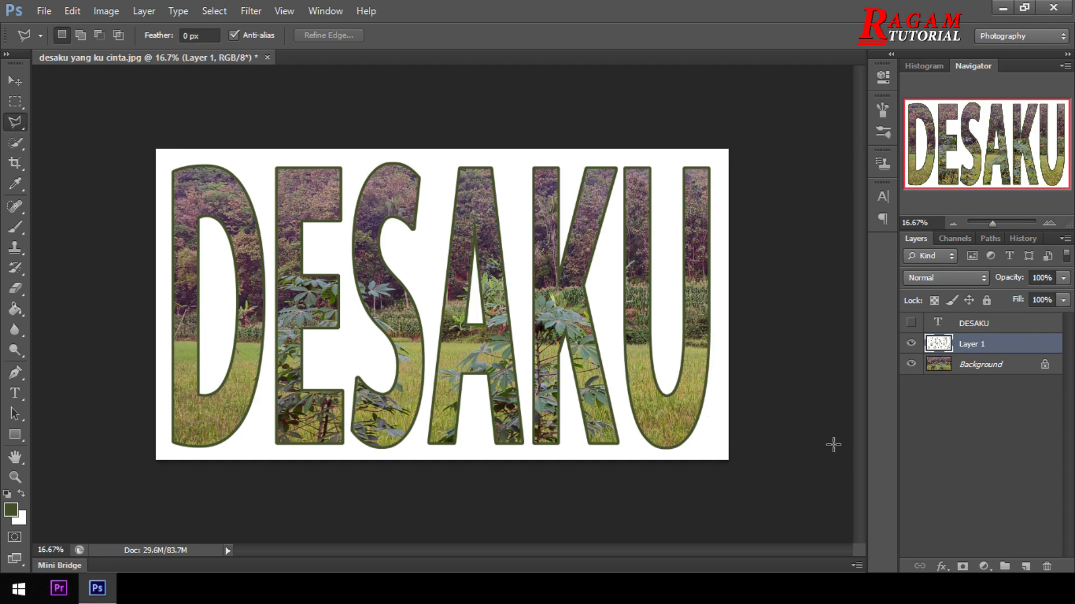
Compare the letter cut-out with the original photo by hiding and reshowing Layer 1, and minimize the program window
{"action": "left_click", "coordinate": [910, 342]}
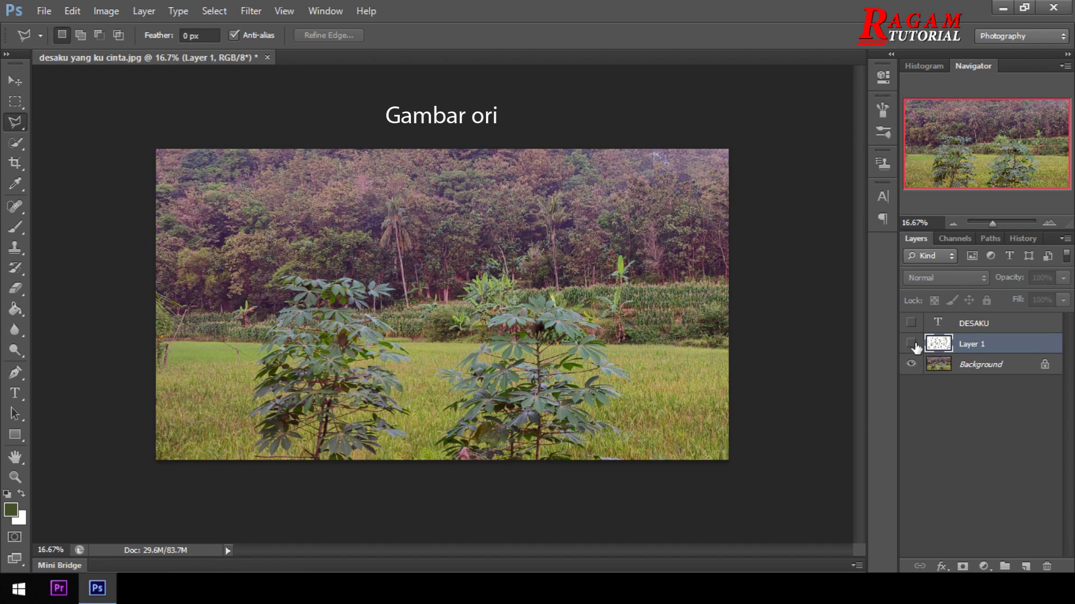
{"action": "left_click", "coordinate": [911, 343]}
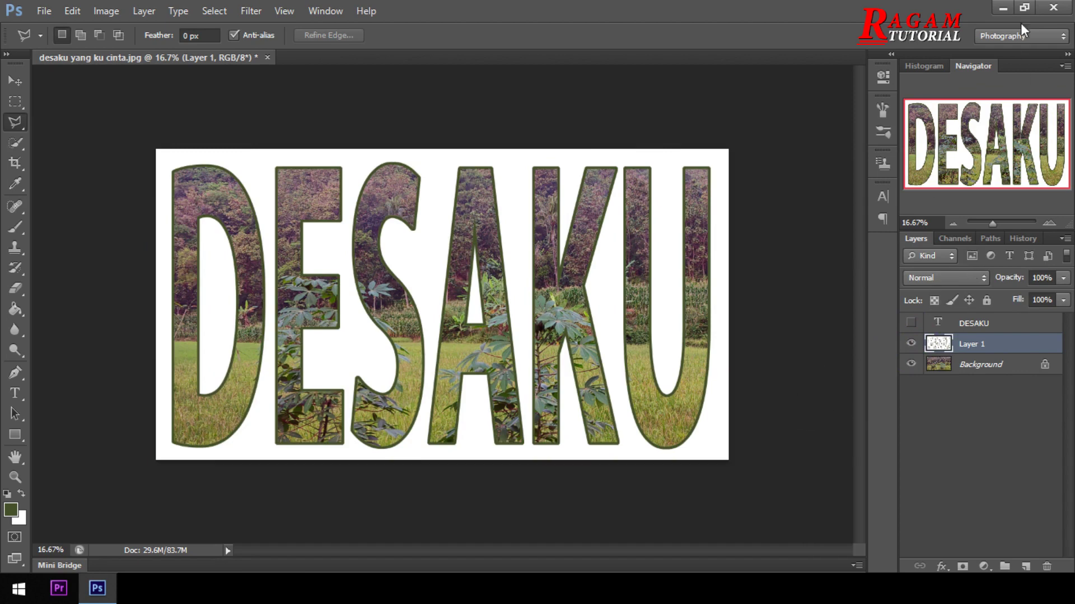
{"action": "left_click", "coordinate": [1002, 8]}
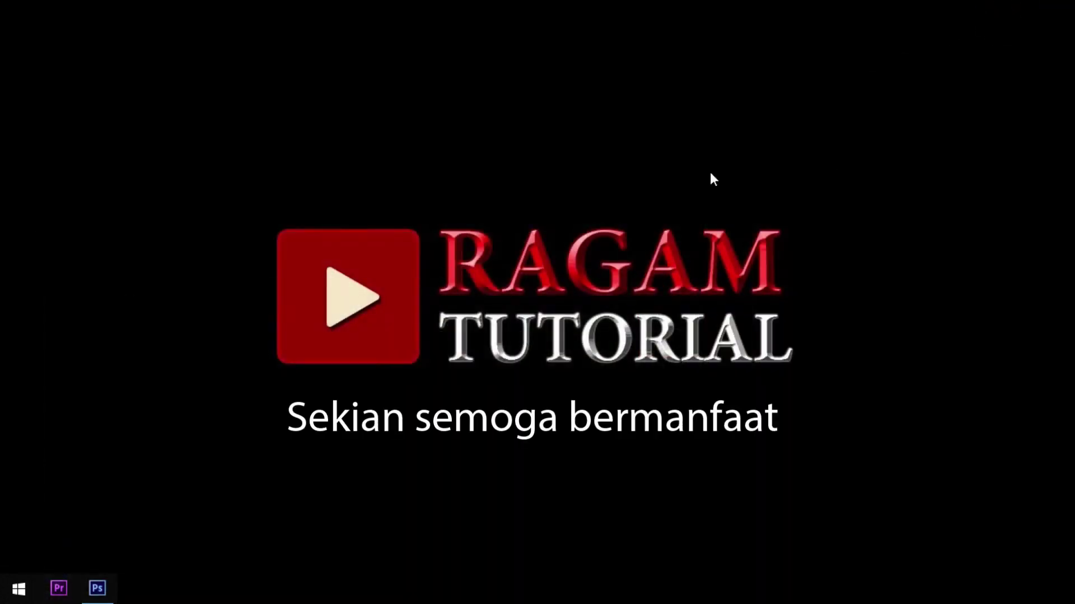